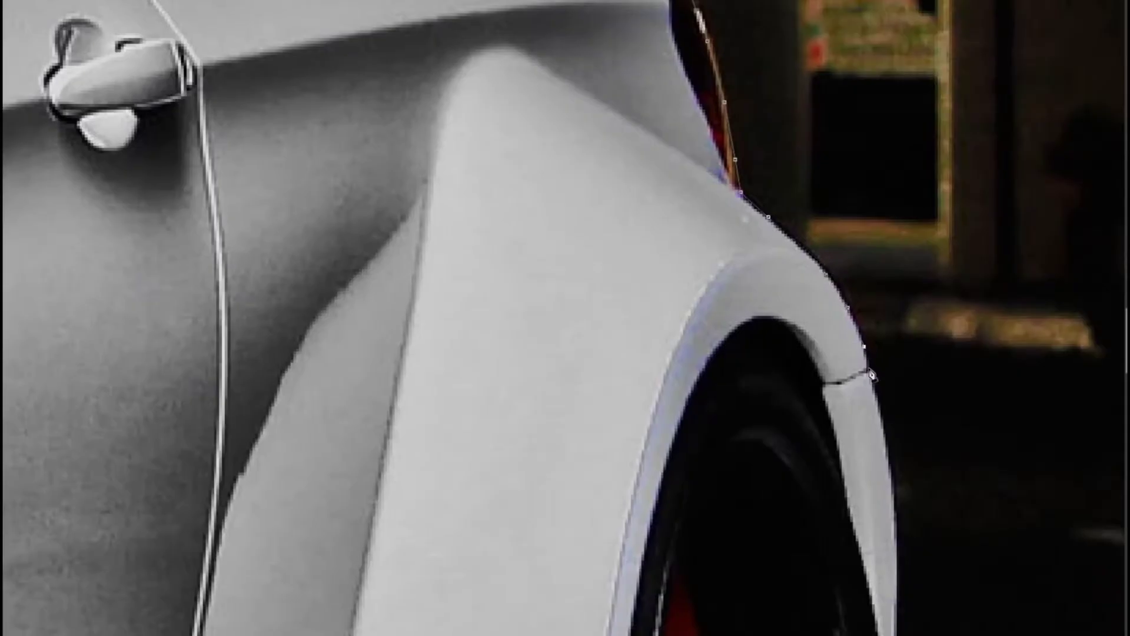
# Place pen path points along the BMW's rear wheel arch, bumper corner and hood edge
pyautogui.click(833, 170)
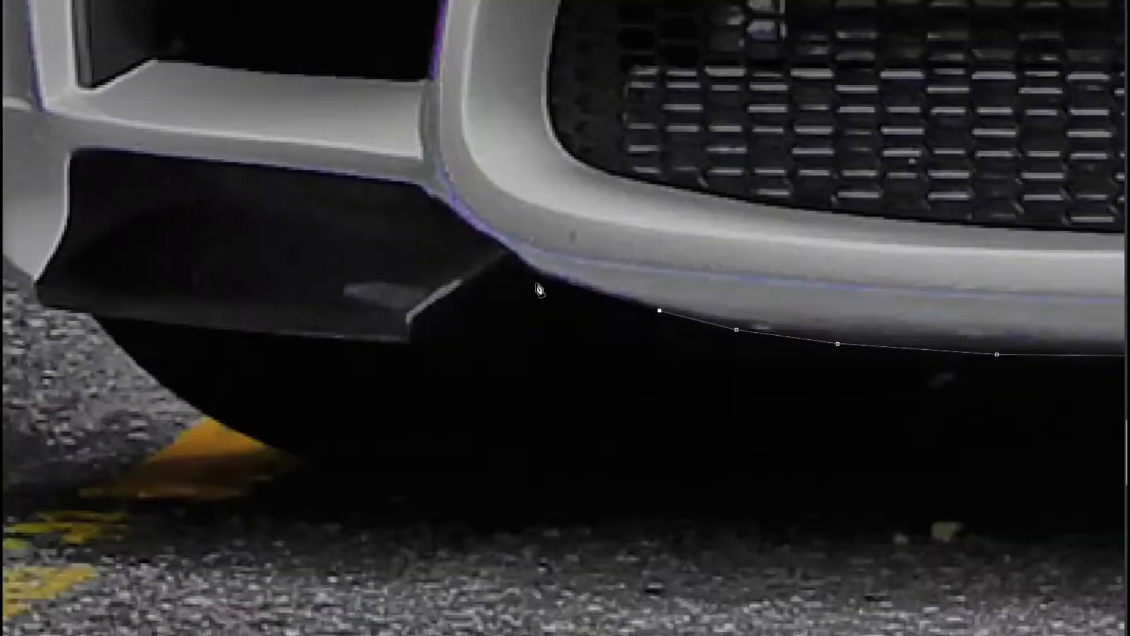
pyautogui.click(40, 296)
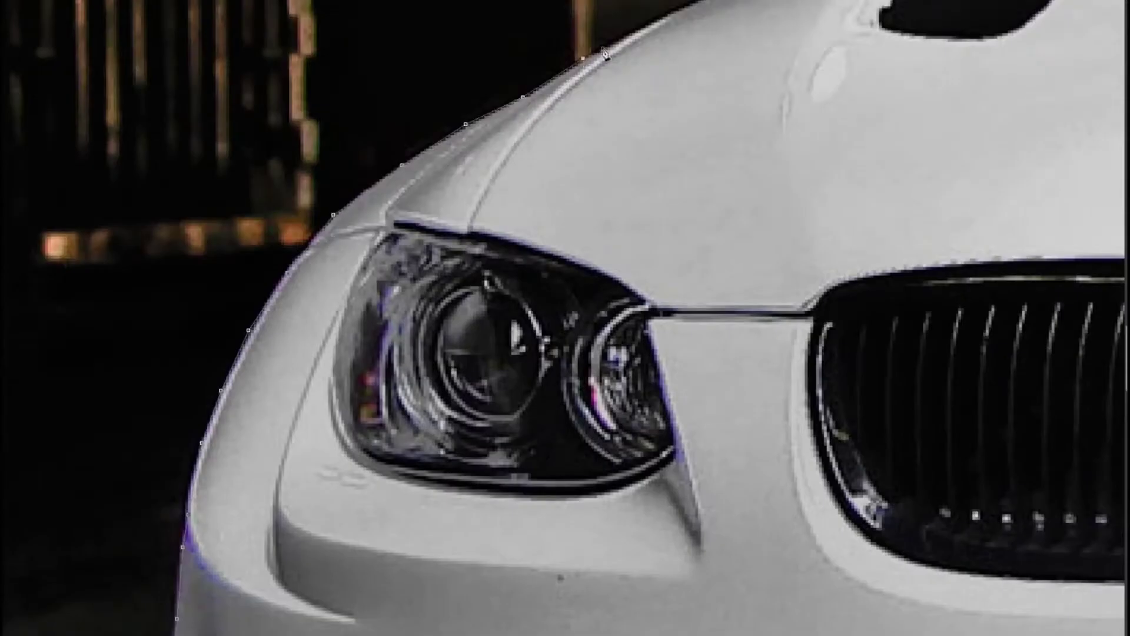
pyautogui.click(367, 206)
pyautogui.click(482, 152)
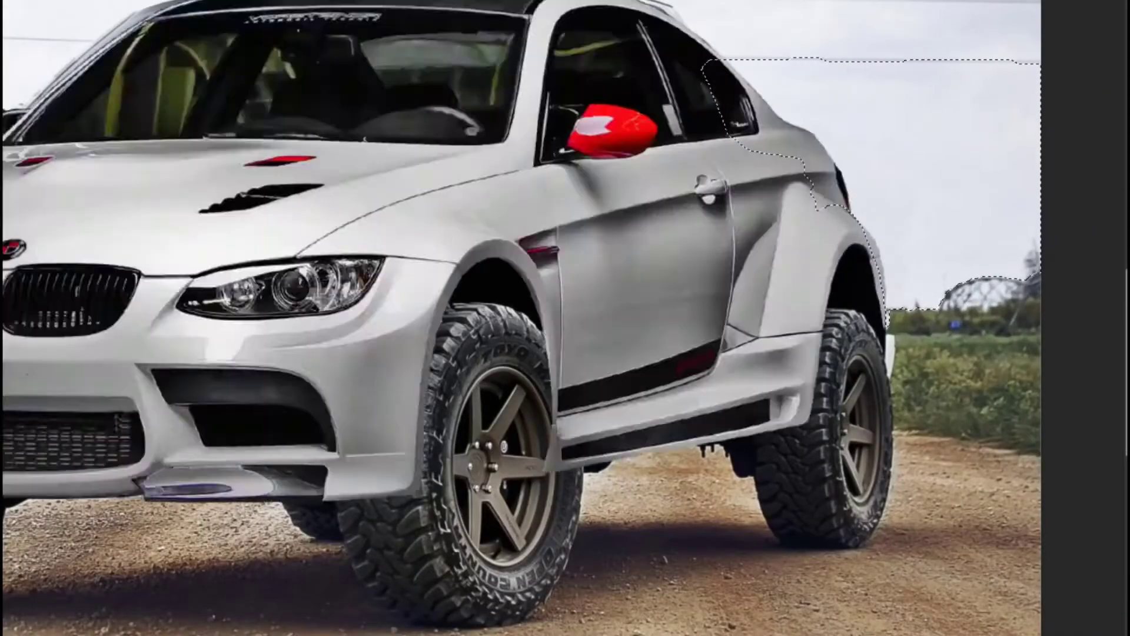
# Deselect, zoom in on the rear fender, and bring up the fender outline's options
pyautogui.rightClick(685, 229)
pyautogui.click(730, 239)
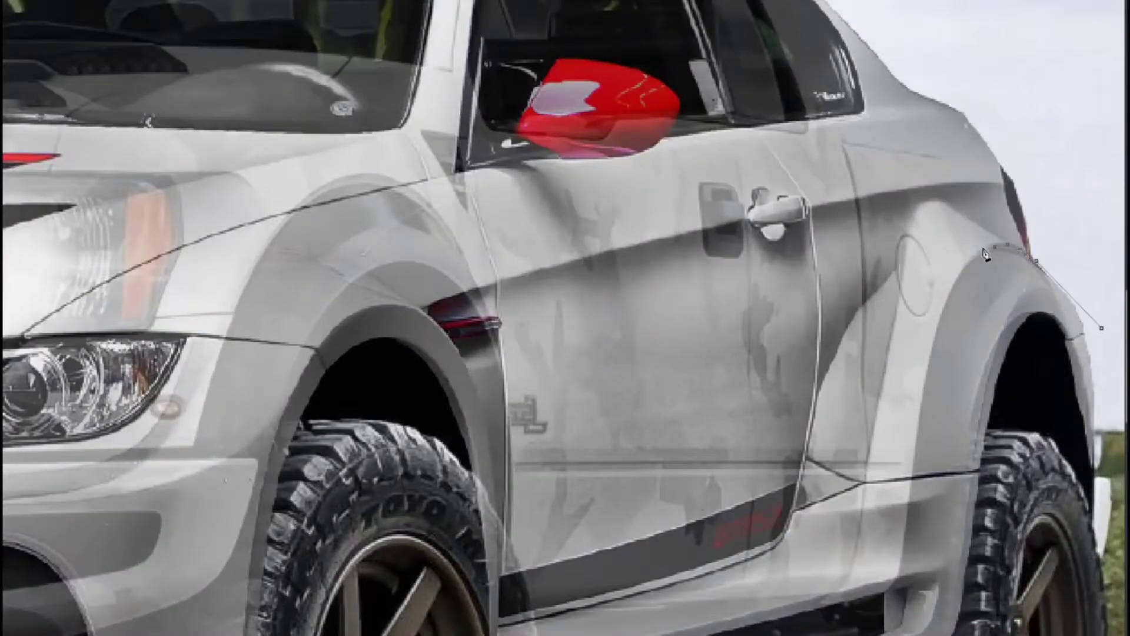
pyautogui.scroll(5, 986, 254)
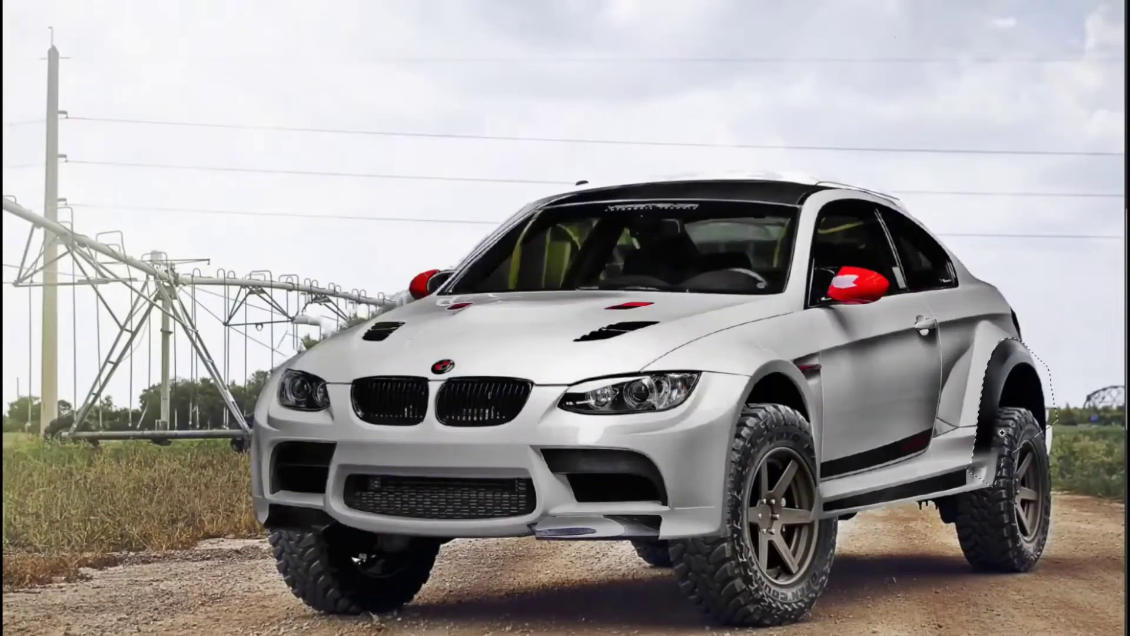
pyautogui.rightClick(795, 309)
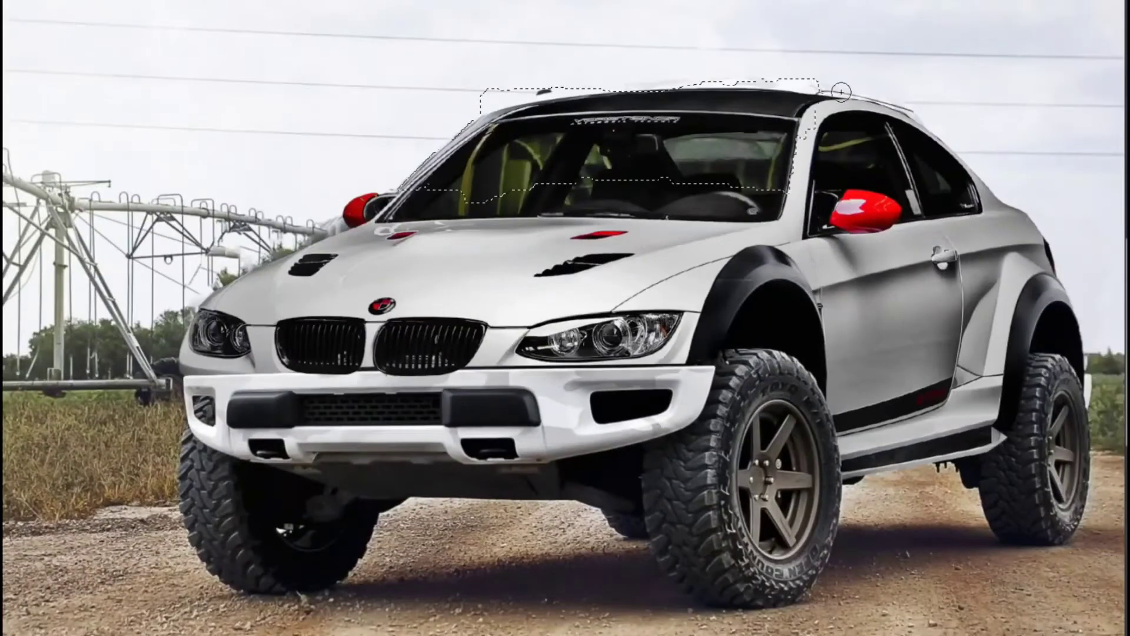
# Extend the selection over the roof sky and erase the white overpaint above the roofline
pyautogui.moveTo(842, 93); pyautogui.dragTo(444, 113)
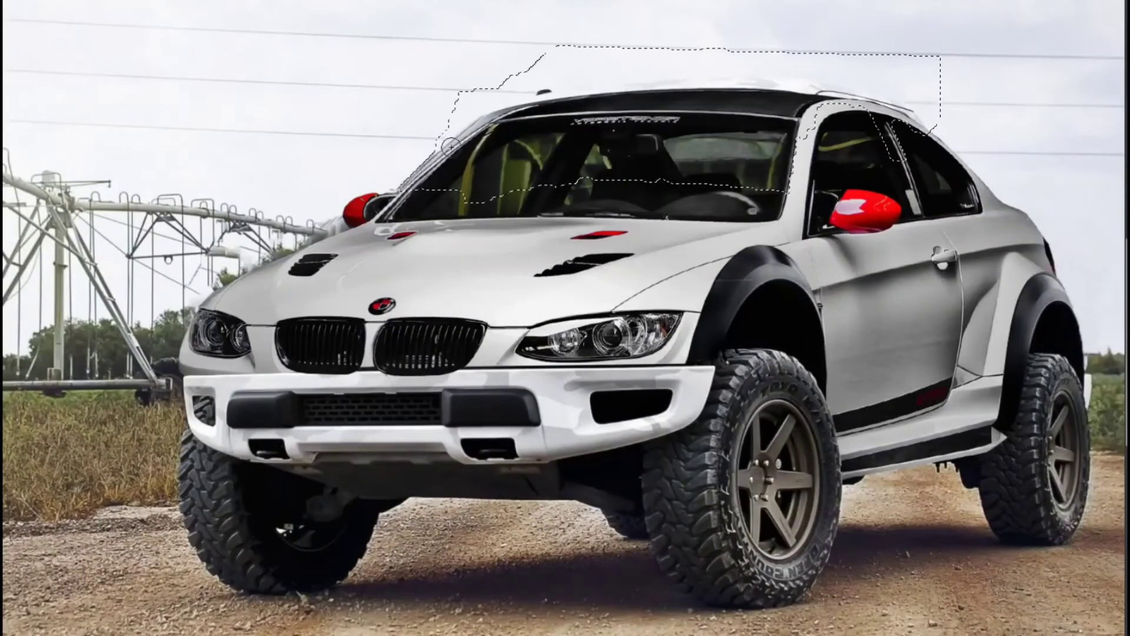
pyautogui.moveTo(531, 94); pyautogui.dragTo(871, 100)
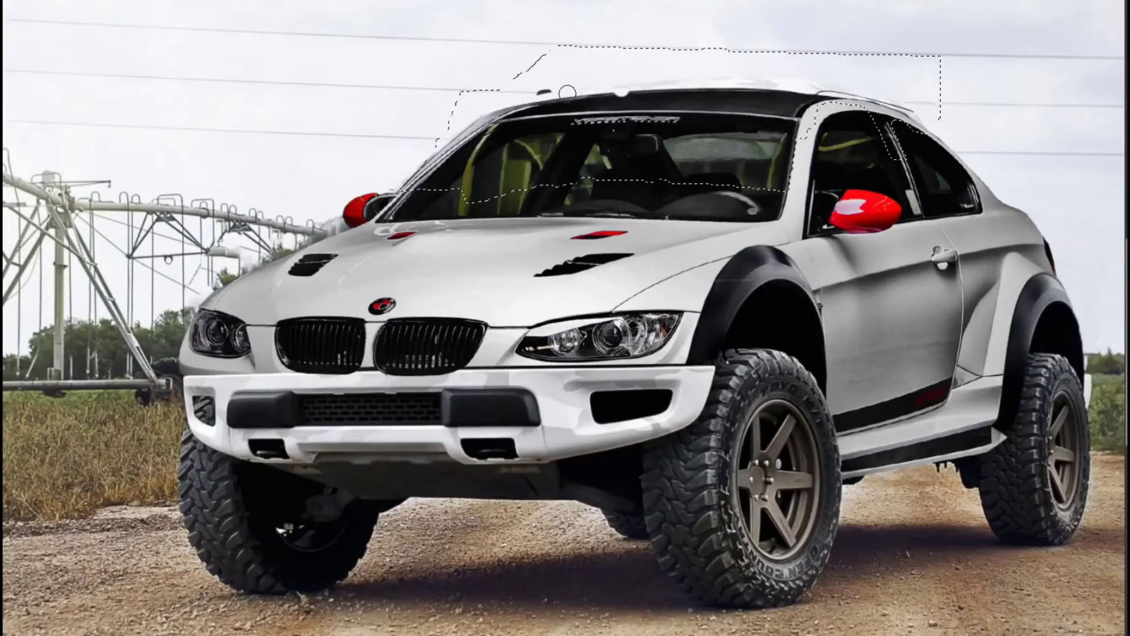
pyautogui.rightClick(726, 77)
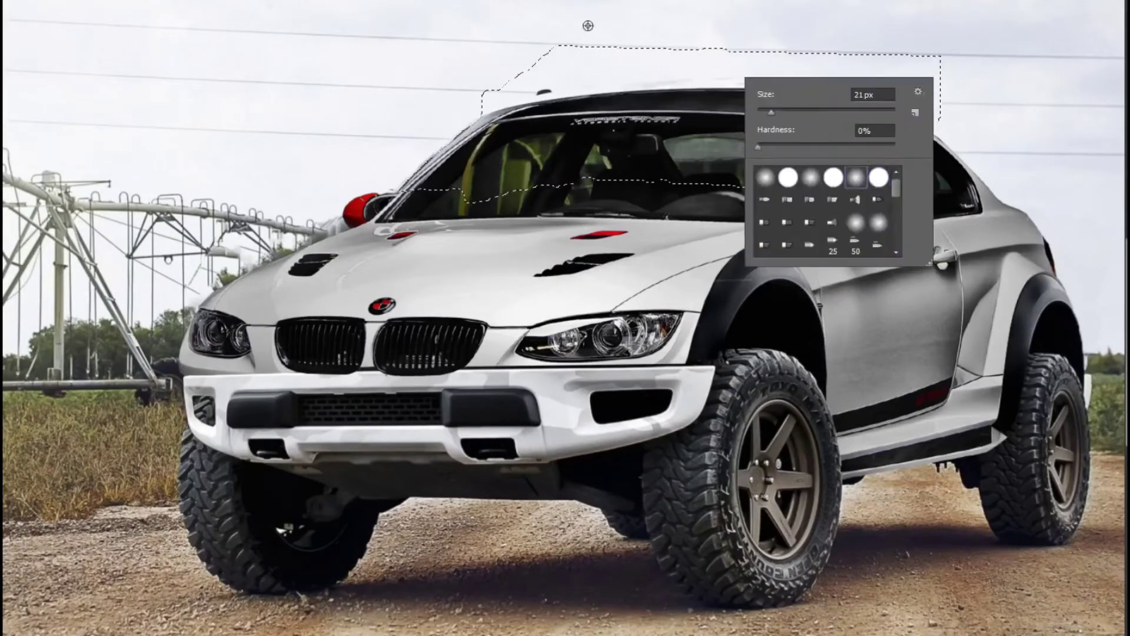
pyautogui.press('Escape')
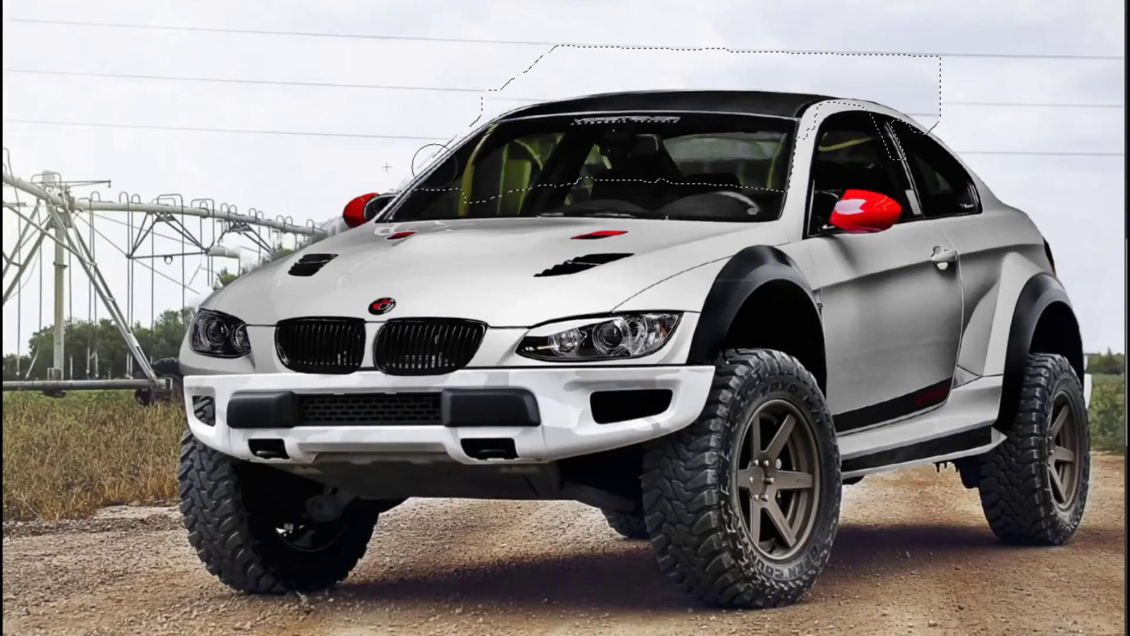
# Deselect the roof area and brush out the power line at upper right
pyautogui.rightClick(498, 89)
pyautogui.click(530, 99)
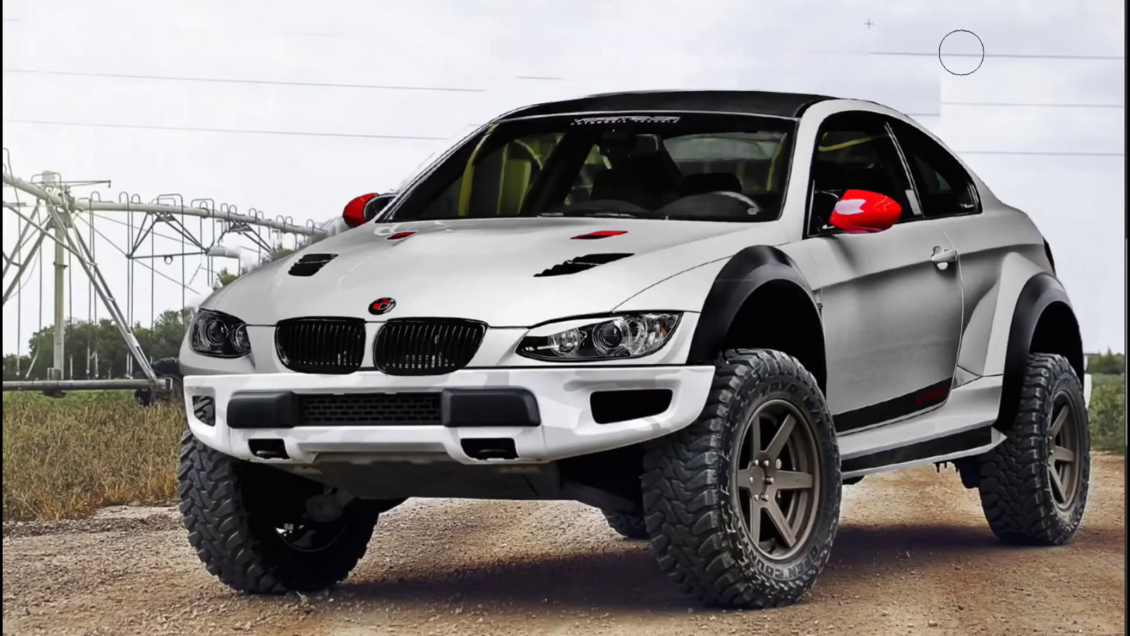
pyautogui.moveTo(1100, 53); pyautogui.dragTo(895, 53)
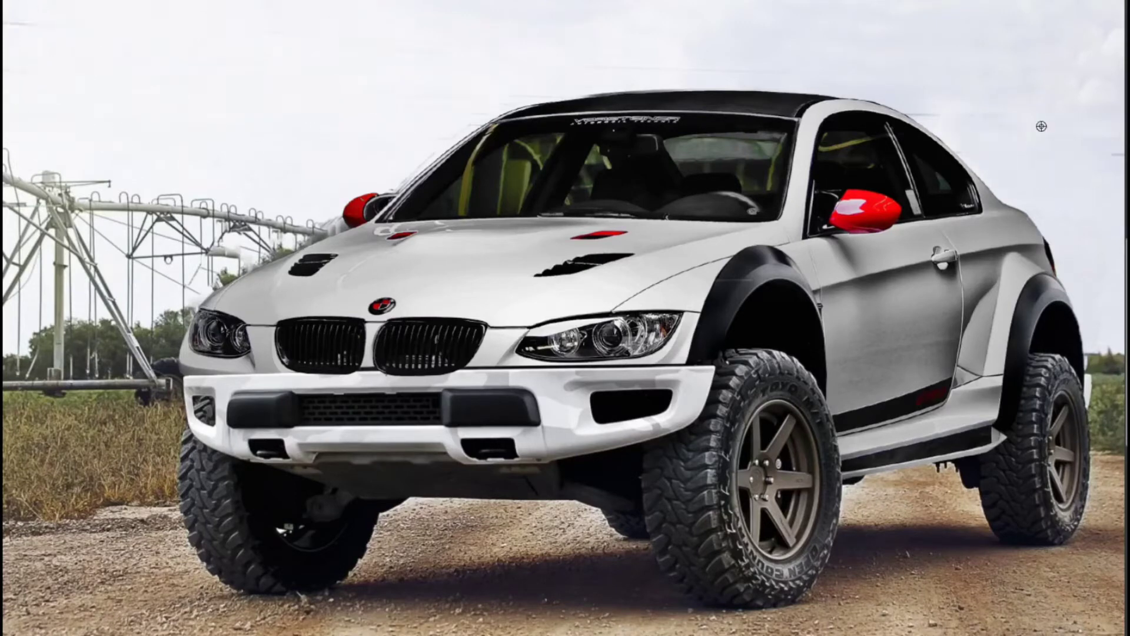
# Paste the black vent piece onto the bumper and move a copy onto the rear door side
pyautogui.hotkey('ctrl', 'v')
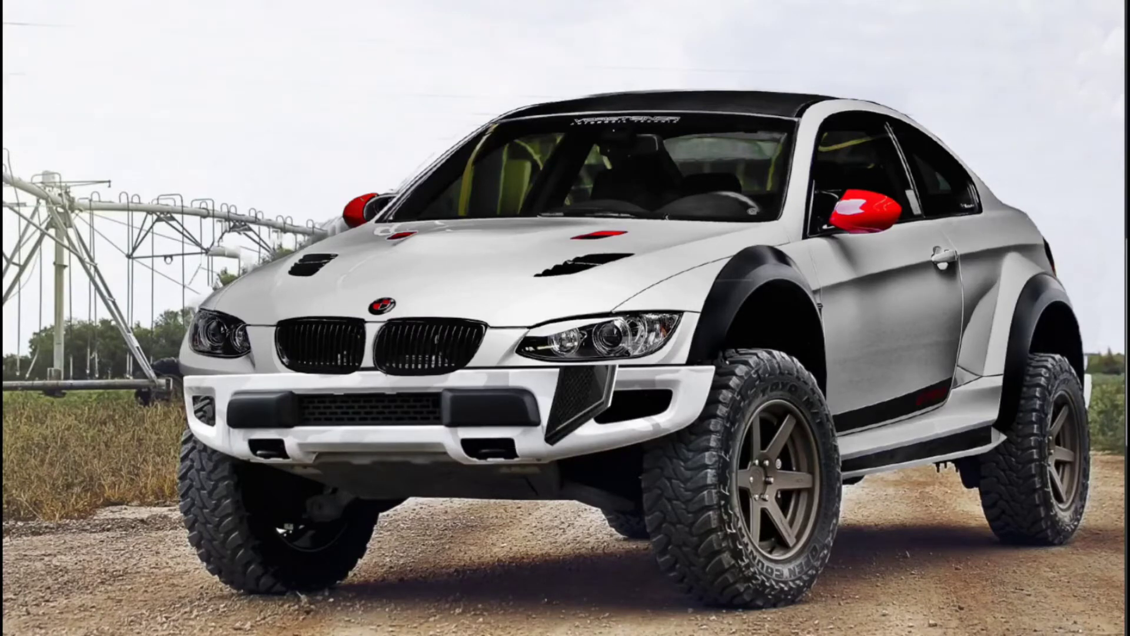
pyautogui.hotkey('ctrl', 'v')
pyautogui.moveTo(581, 315)
pyautogui.mouseDown()
pyautogui.moveTo(960, 317)
pyautogui.moveTo(978, 280)
pyautogui.mouseUp()
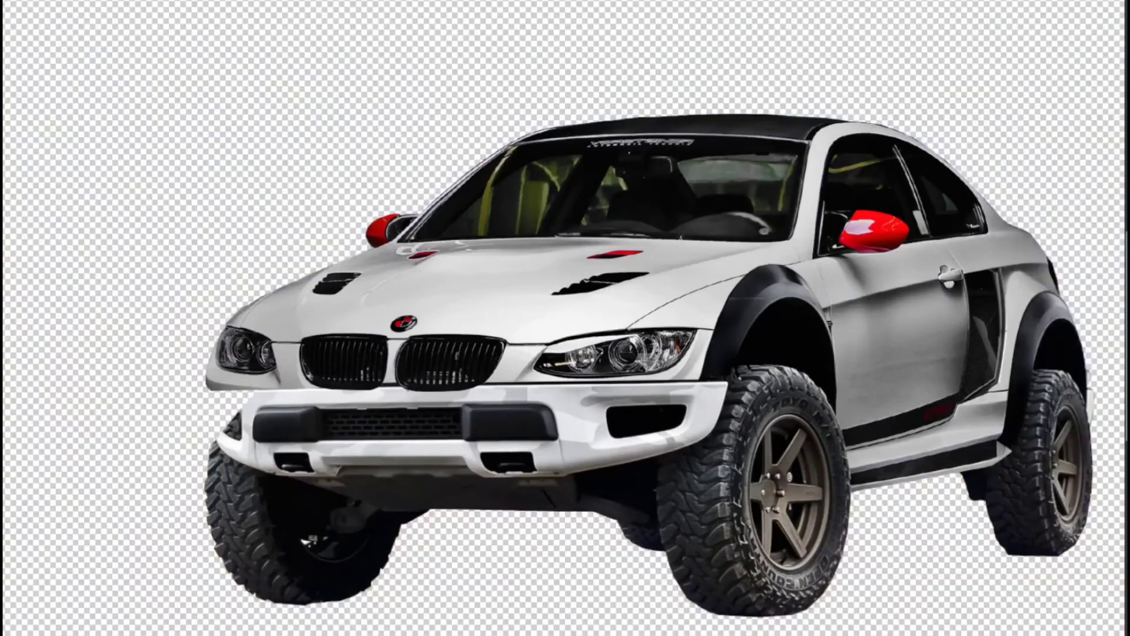
# Load the grille path as a selection
pyautogui.hotkey('ctrl', 'Return')
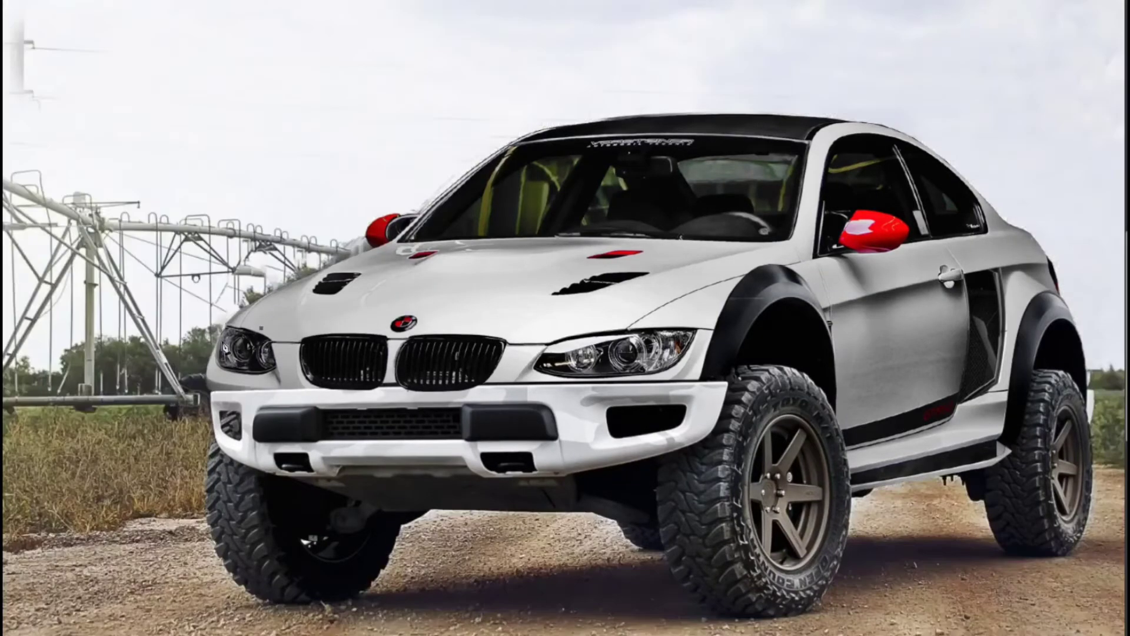
pyautogui.rightClick(303, 336)
pyautogui.click(474, 75)
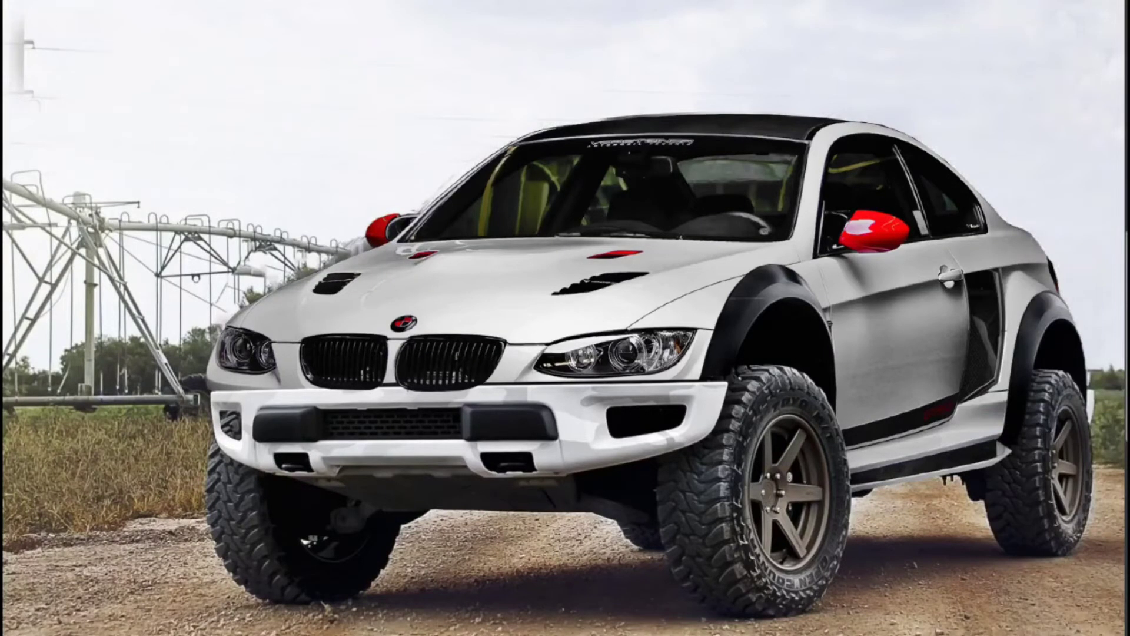
# Merge the layer down and rotate the cloud overlay to about 177°
pyautogui.rightClick(1012, 90)
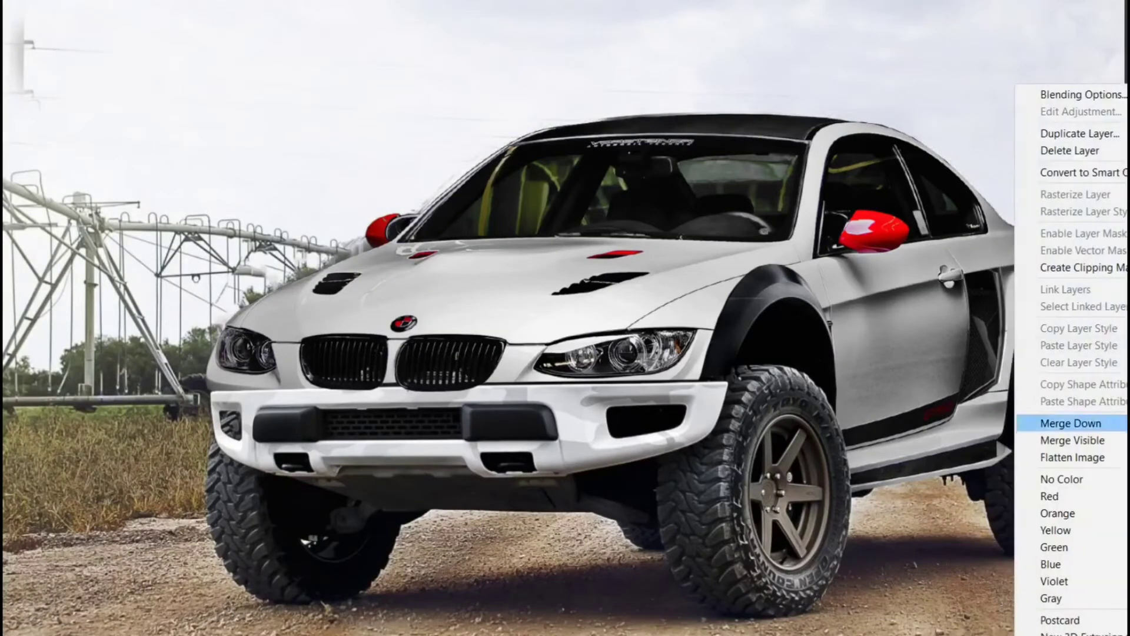
pyautogui.click(1036, 421)
pyautogui.moveTo(826, 188); pyautogui.dragTo(169, 523)
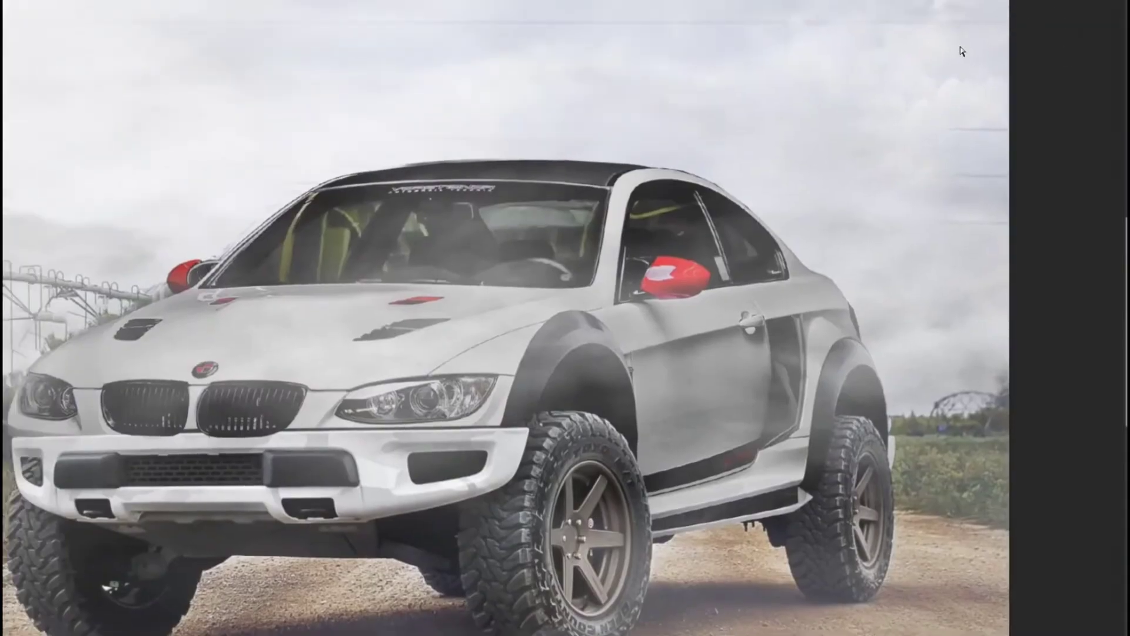
# Rotate the fog overlay to about 135°, commit it, and bring up the brush settings
pyautogui.moveTo(962, 52); pyautogui.dragTo(154, 455)
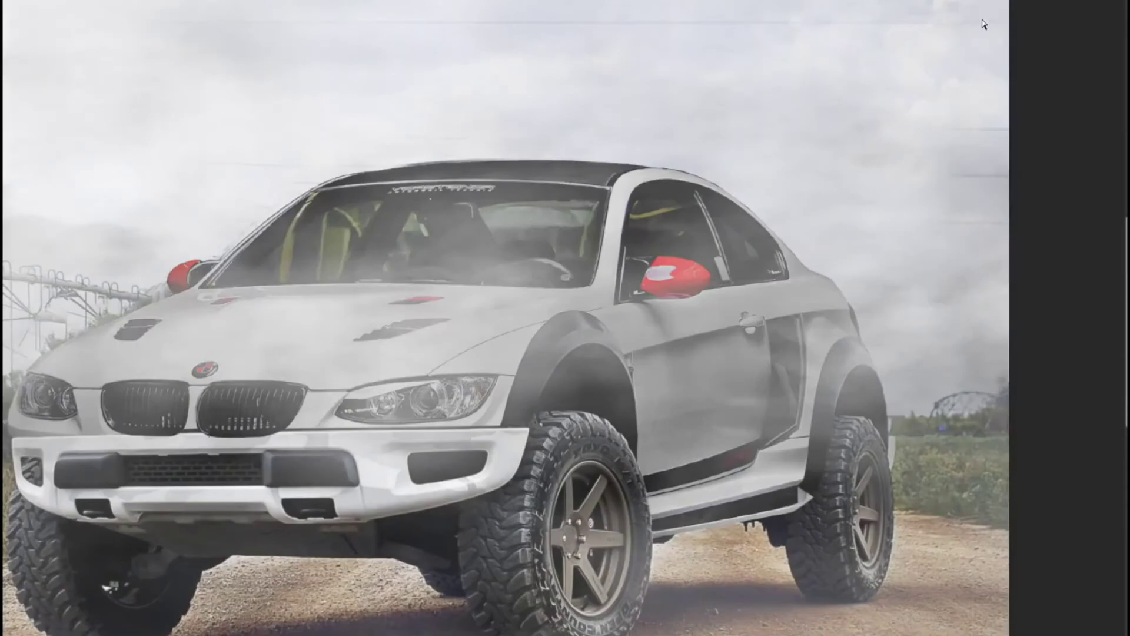
pyautogui.moveTo(984, 20)
pyautogui.mouseDown()
pyautogui.moveTo(227, 434)
pyautogui.moveTo(177, 283)
pyautogui.mouseUp()
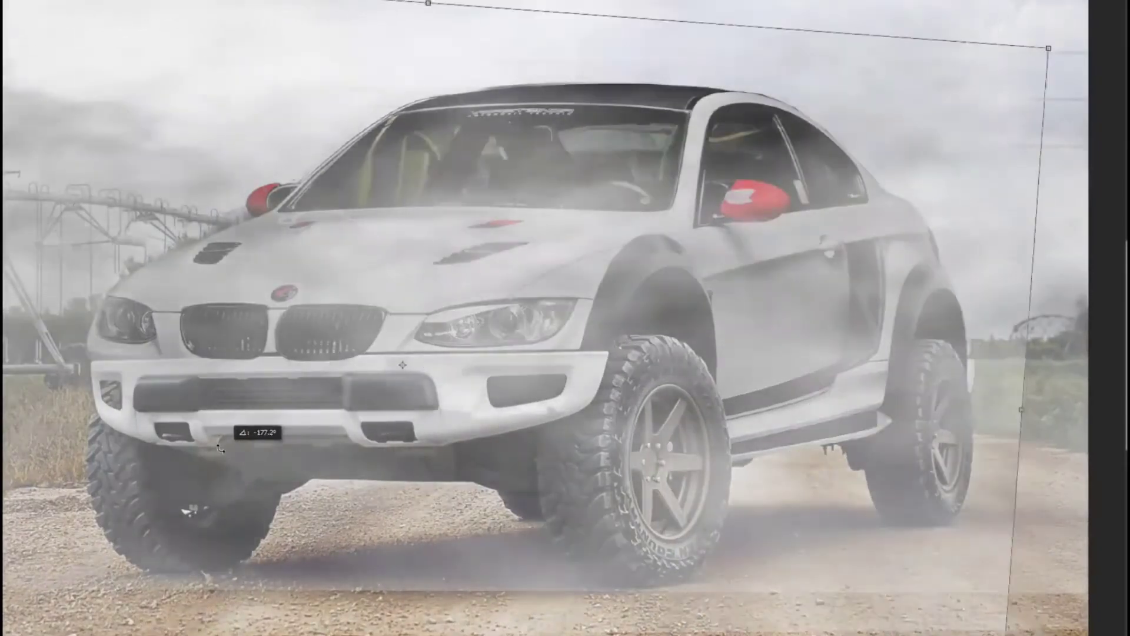
pyautogui.press('Return')
pyautogui.rightClick(979, 499)
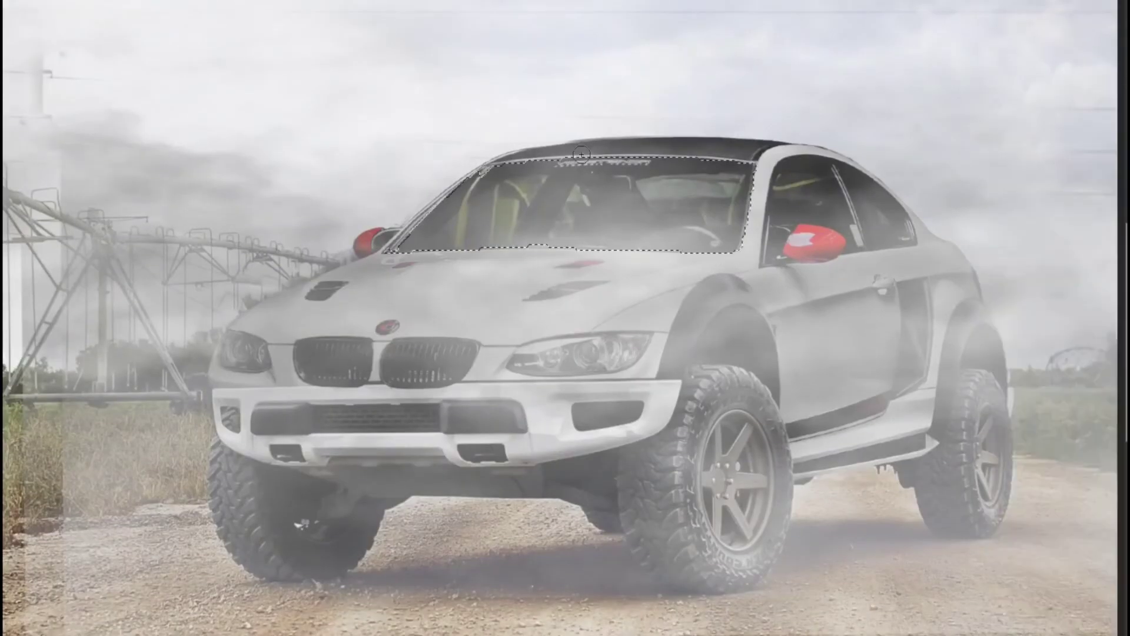
# Quick-select the car from windshield to grille, bumper and wheels
pyautogui.moveTo(582, 155)
pyautogui.mouseDown()
pyautogui.moveTo(482, 442)
pyautogui.moveTo(641, 292)
pyautogui.mouseUp()
pyautogui.moveTo(328, 434); pyautogui.dragTo(640, 156)
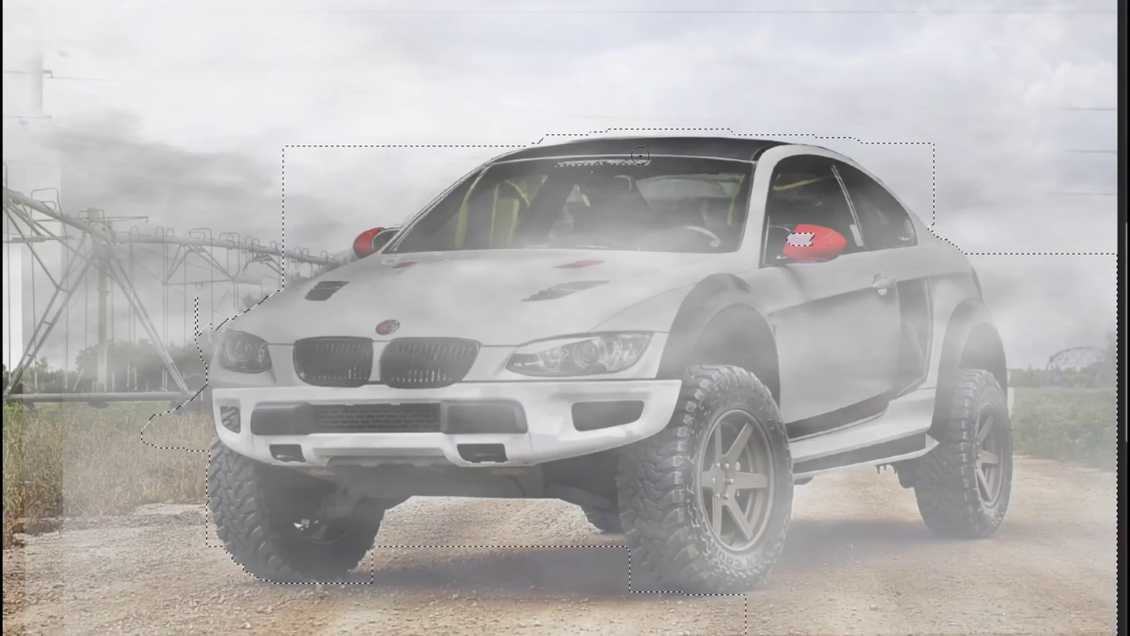
pyautogui.rightClick(1090, 257)
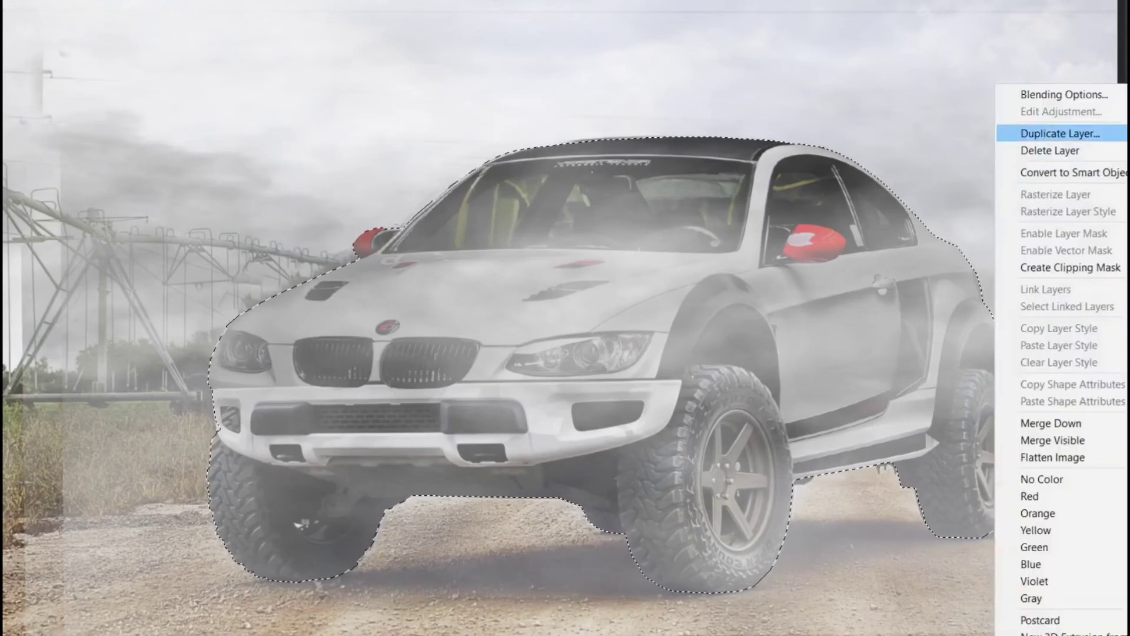
pyautogui.press('Escape')
# Paint the fog off the car's body, hood and wheels on the fog layer
pyautogui.moveTo(589, 176)
pyautogui.mouseDown()
pyautogui.moveTo(896, 171)
pyautogui.moveTo(814, 362)
pyautogui.mouseUp()
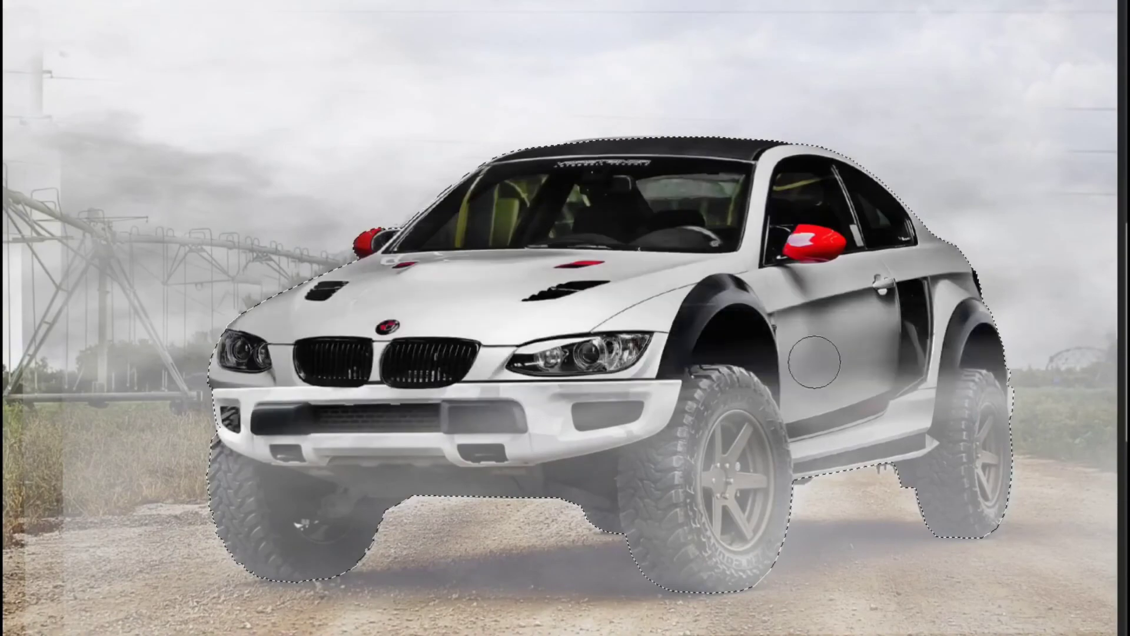
pyautogui.rightClick(814, 361)
pyautogui.moveTo(959, 459); pyautogui.dragTo(295, 529)
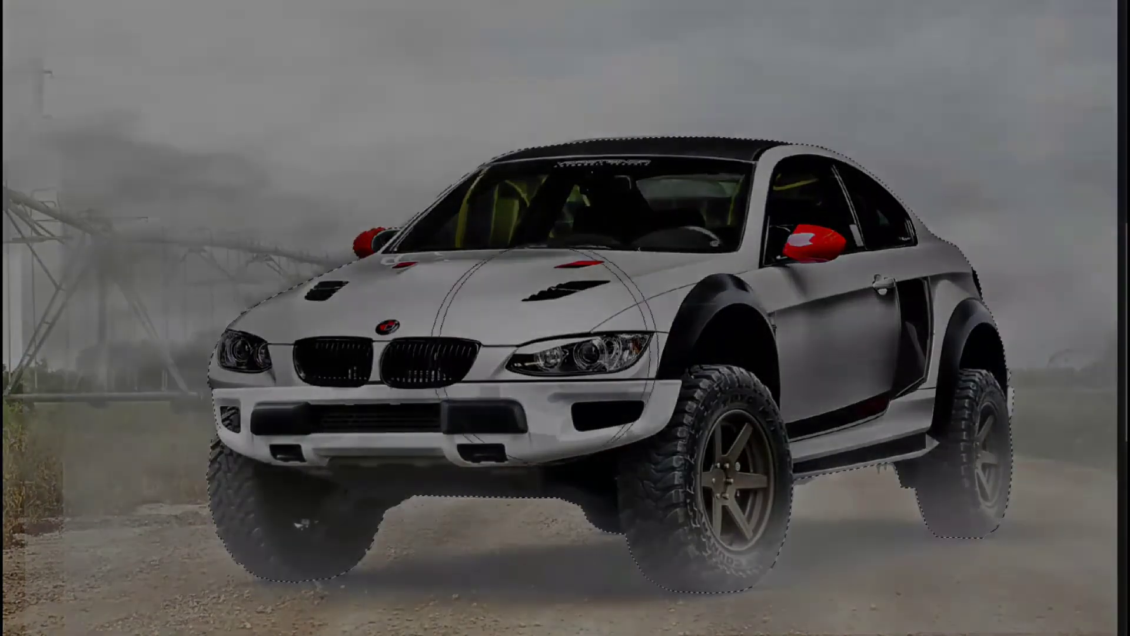